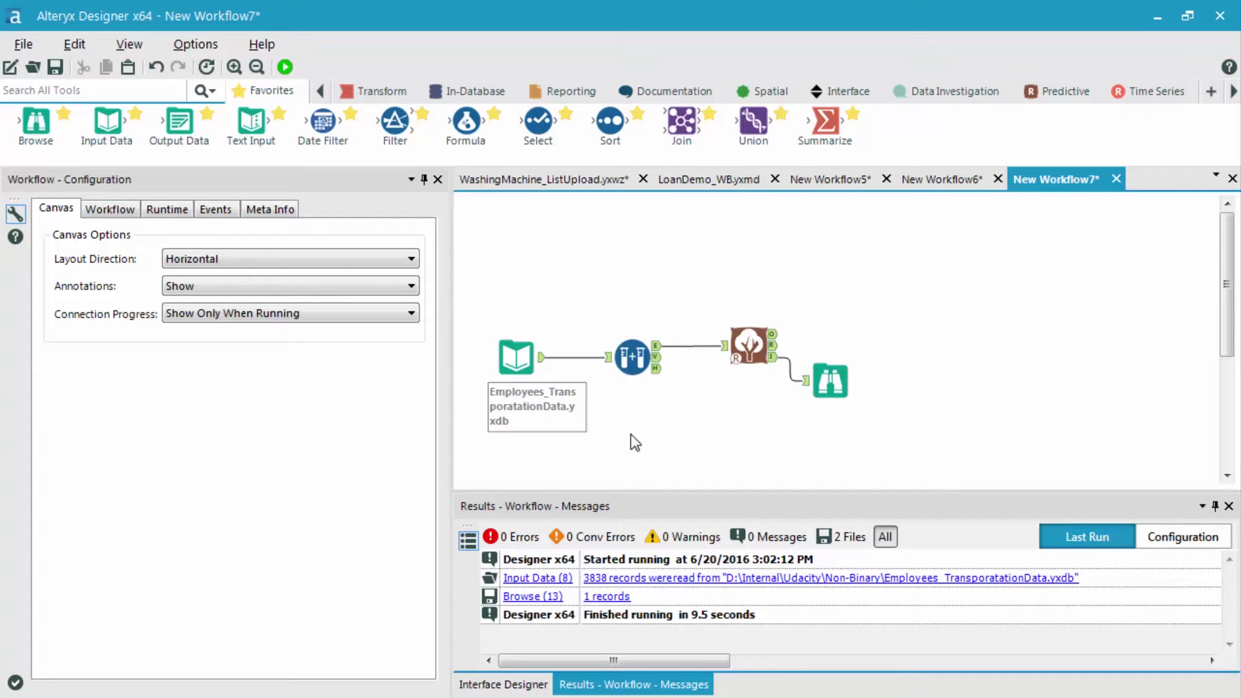
Step: Add a Model Comparison tool fed by the tree model (M) and Create Samples validation output (D)
{"action": "left_click", "coordinate": [1055, 97]}
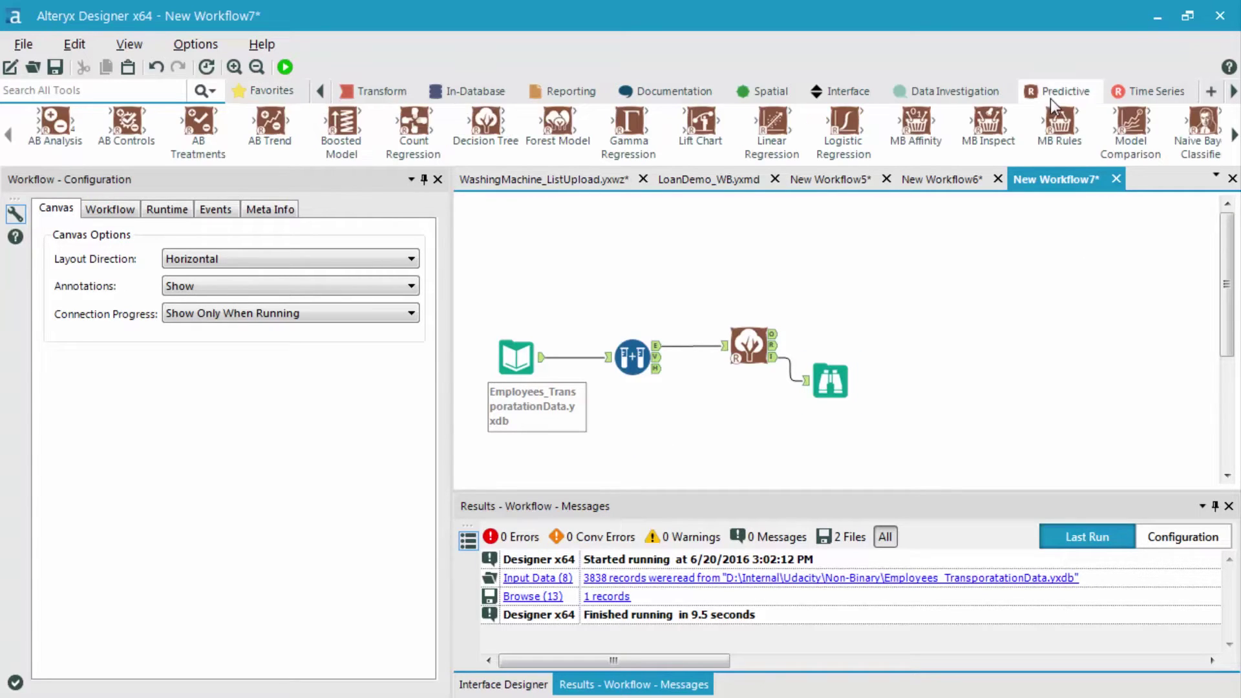
{"action": "mouse_move", "coordinate": [1132, 131]}
{"action": "left_mouse_down"}
{"action": "mouse_move", "coordinate": [887, 319]}
{"action": "mouse_move", "coordinate": [878, 303]}
{"action": "mouse_move", "coordinate": [773, 336]}
{"action": "left_mouse_up"}
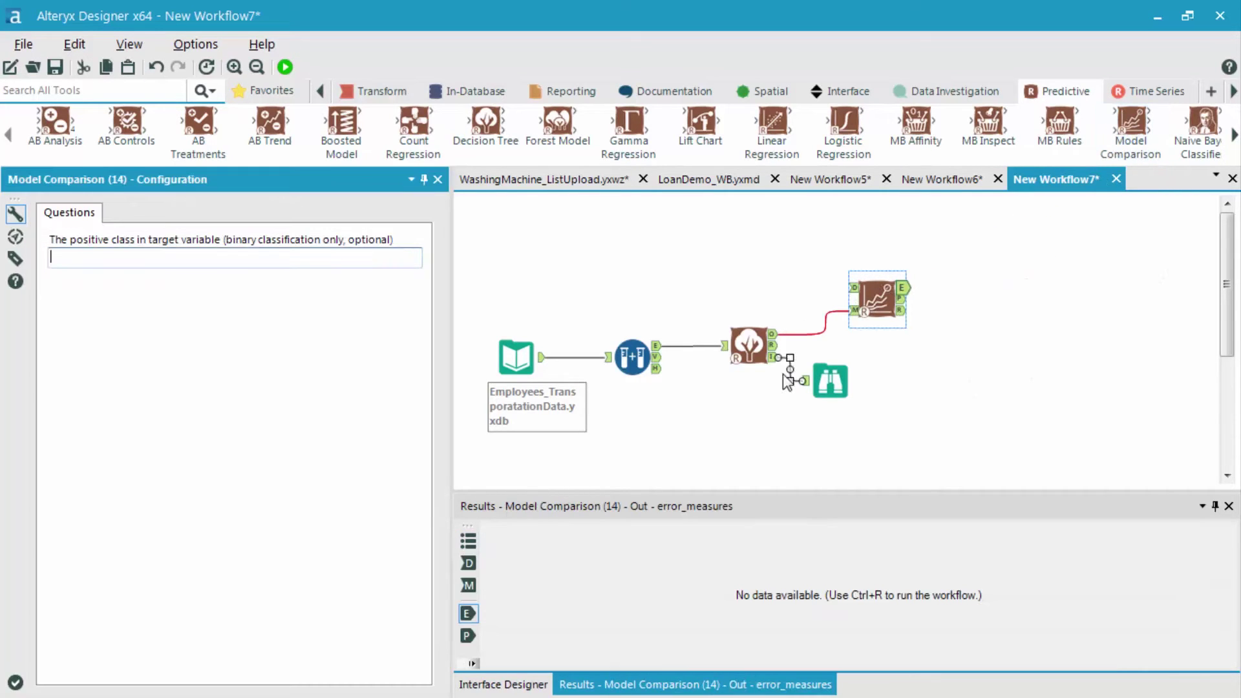
{"action": "left_click", "coordinate": [786, 341]}
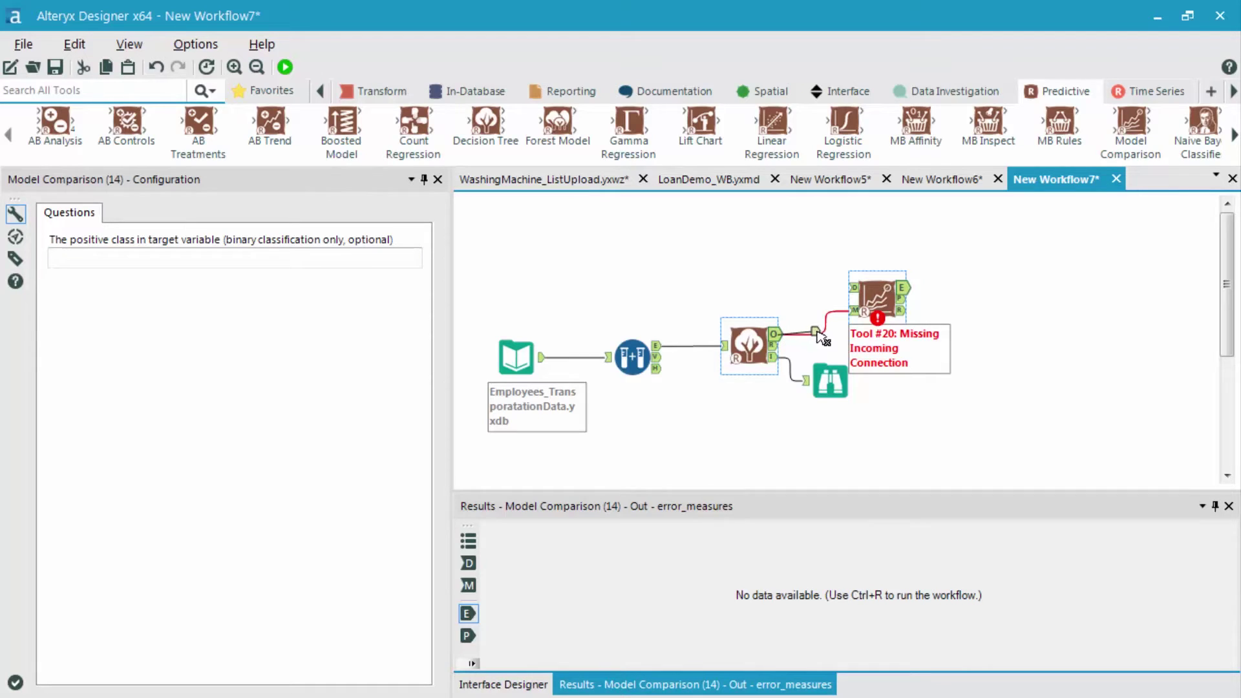
{"action": "mouse_move", "coordinate": [820, 339]}
{"action": "left_mouse_down"}
{"action": "mouse_move", "coordinate": [851, 287]}
{"action": "mouse_move", "coordinate": [856, 312]}
{"action": "left_mouse_up"}
{"action": "left_click", "coordinate": [821, 369]}
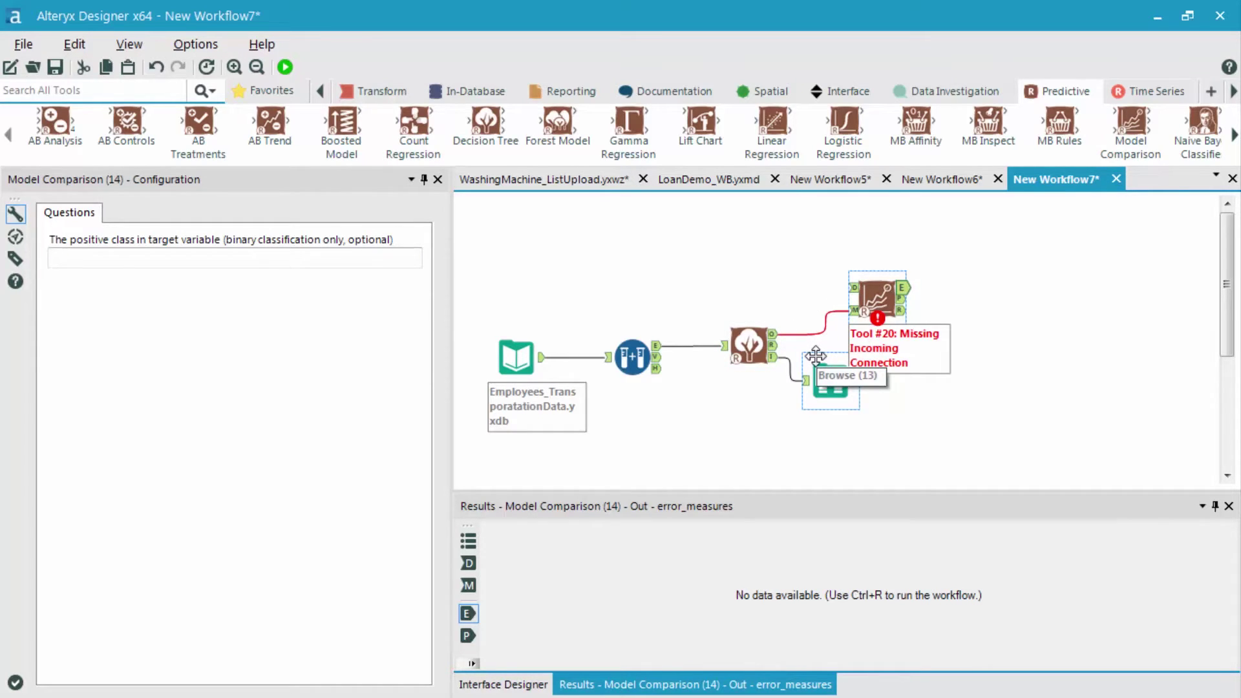
{"action": "left_click", "coordinate": [652, 374]}
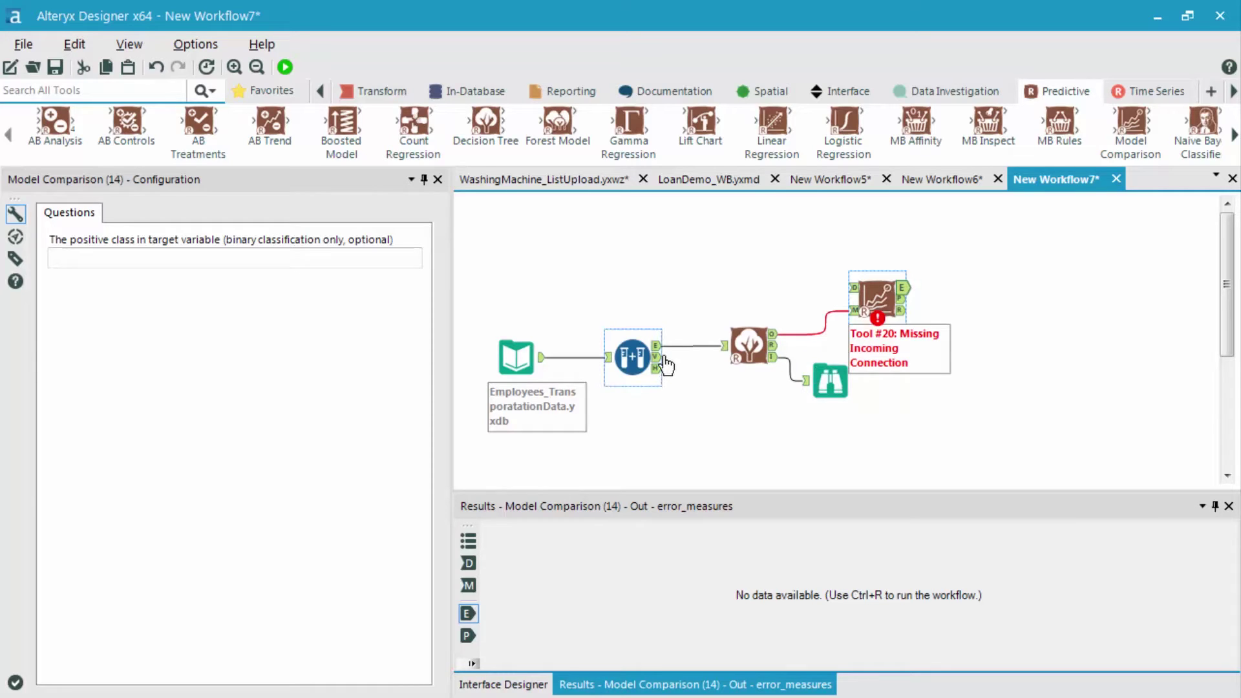
{"action": "left_click_drag", "start_coordinate": [657, 361], "coordinate": [854, 289]}
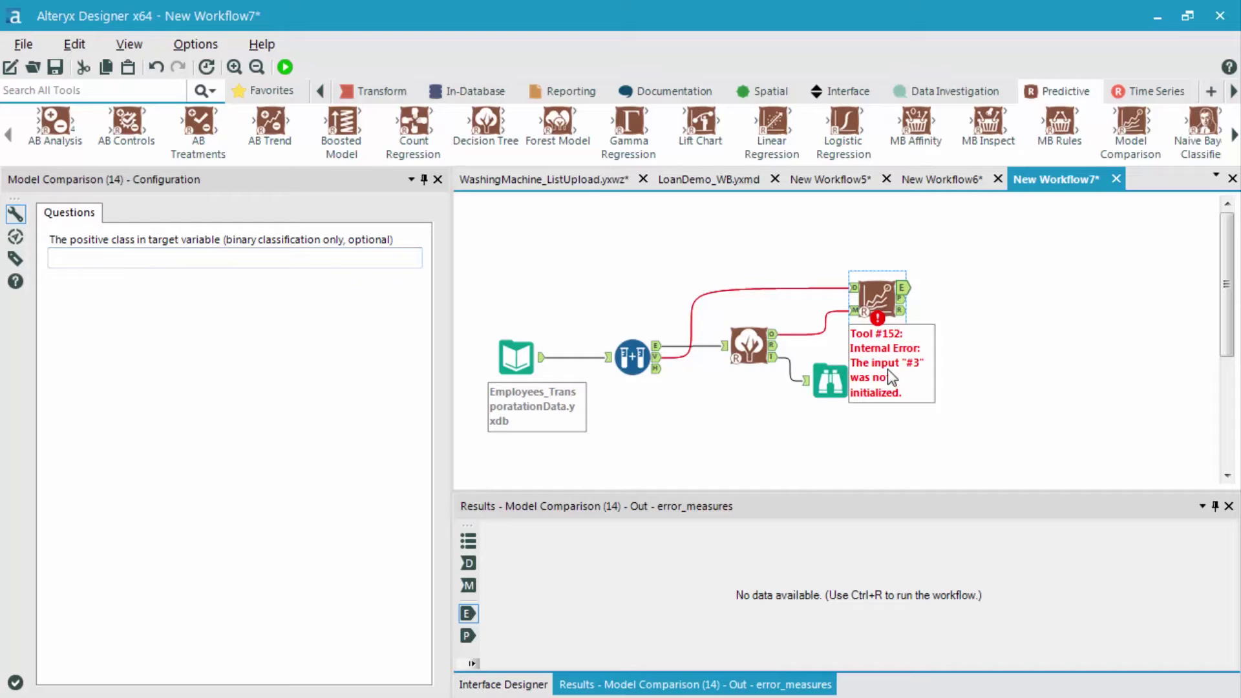
Step: Attach a Browse tool to Model Comparison's R output, run the workflow, and open the report
{"action": "left_click", "coordinate": [262, 91]}
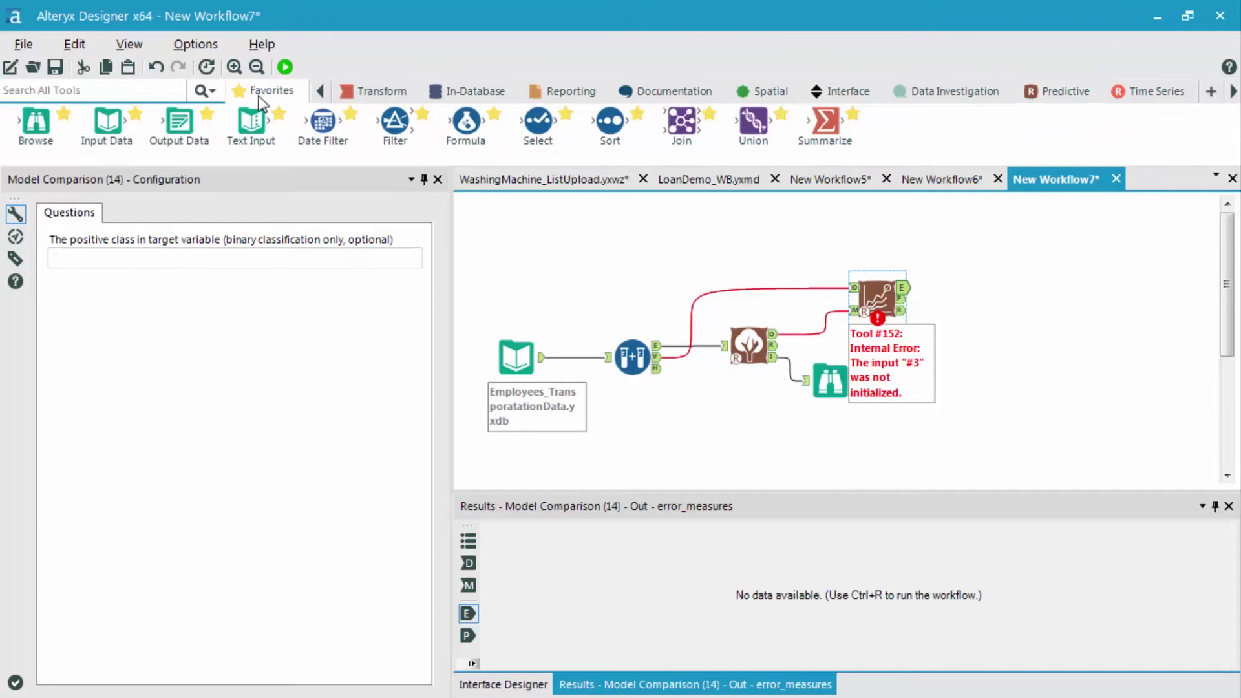
{"action": "left_click_drag", "start_coordinate": [43, 117], "coordinate": [1010, 329]}
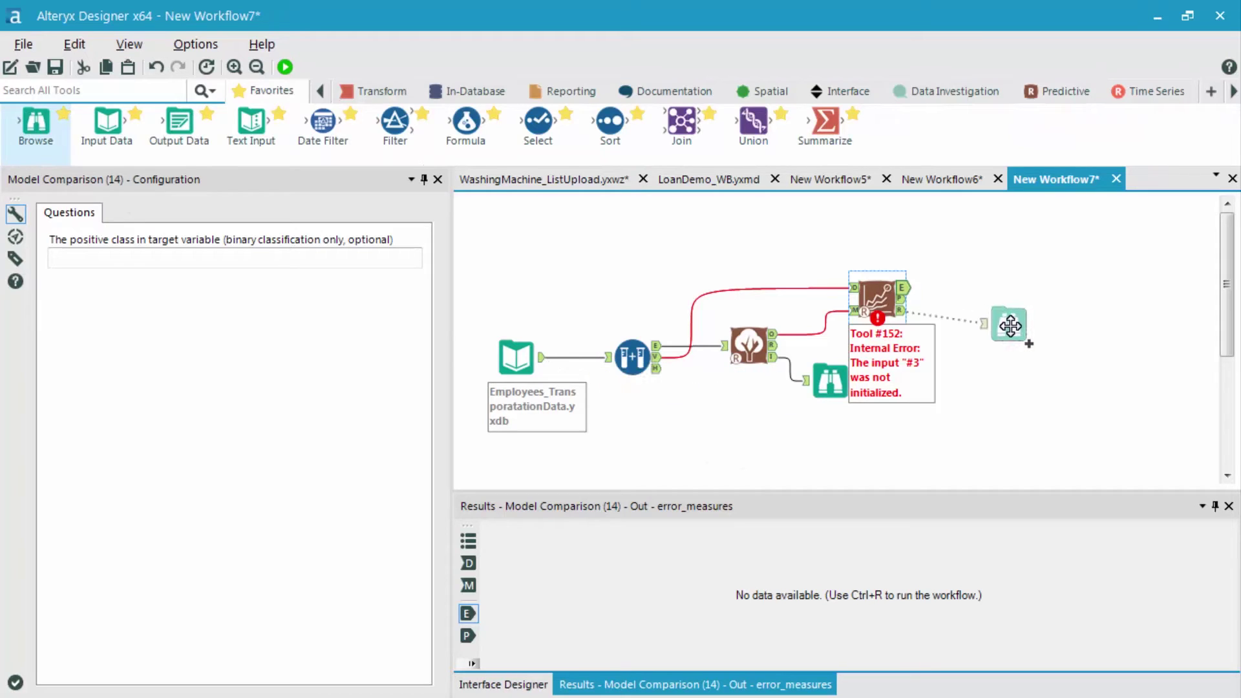
{"action": "left_click_drag", "start_coordinate": [1010, 328], "coordinate": [1005, 324]}
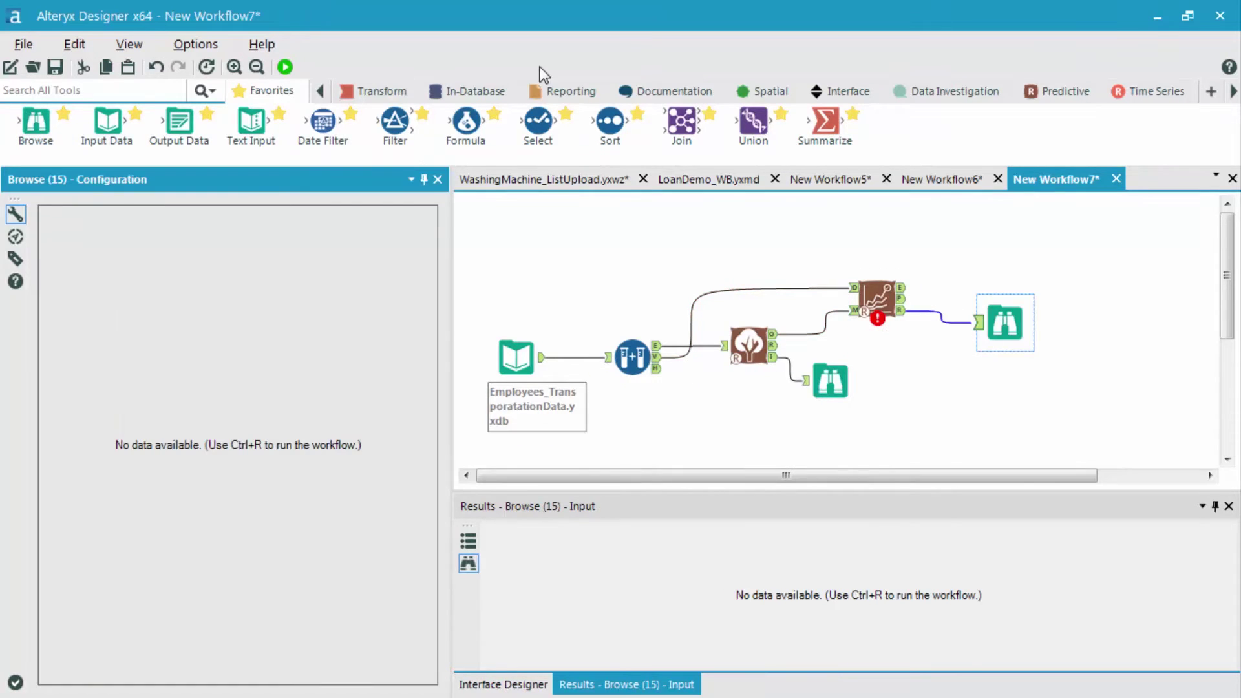
{"action": "key", "text": "ctrl+r"}
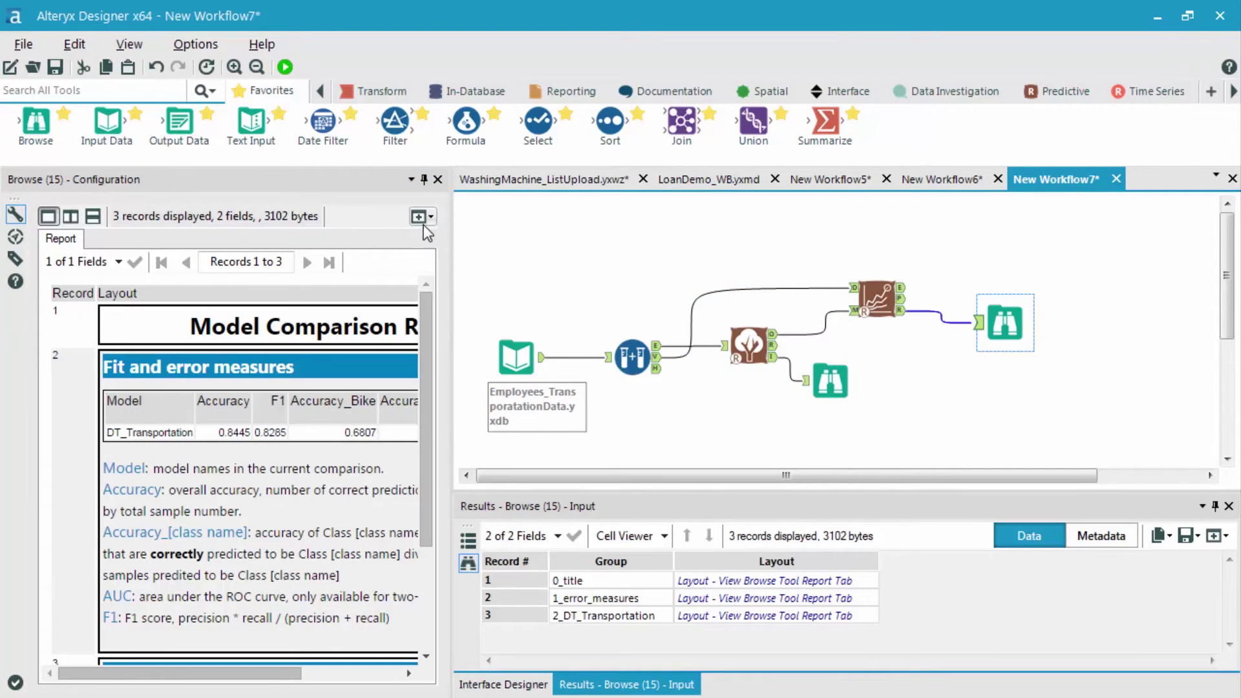
{"action": "left_click", "coordinate": [424, 222]}
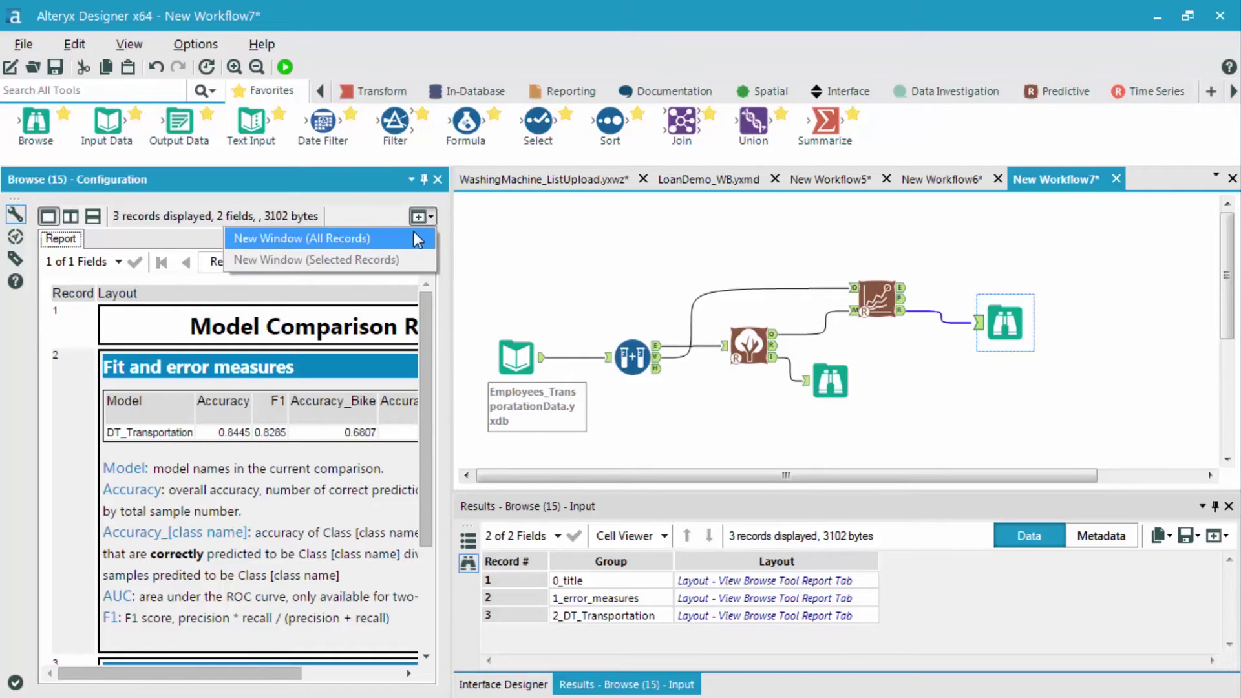
{"action": "left_click", "coordinate": [414, 234]}
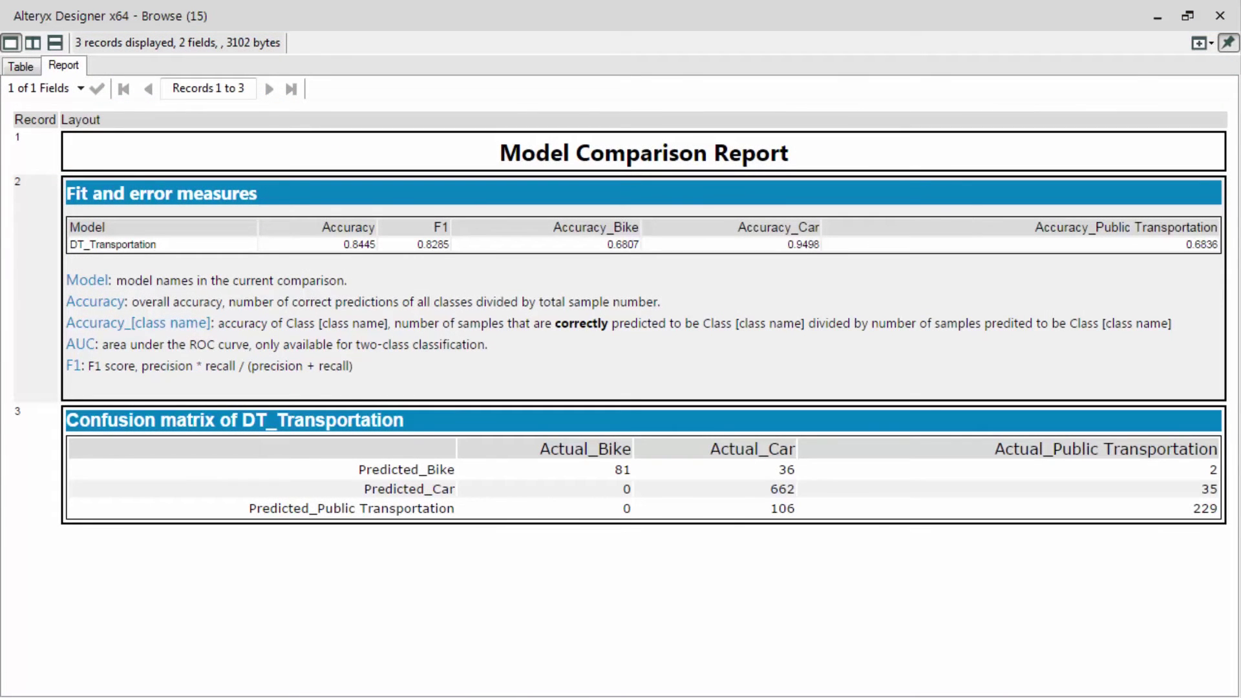